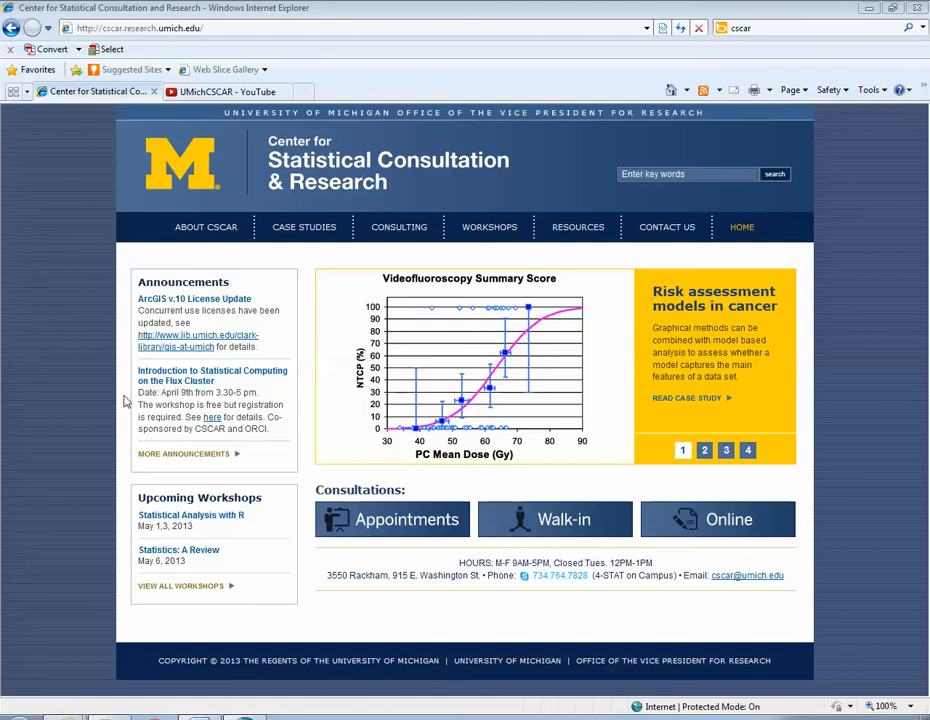
Switch to NVivo and create a new text search query in the Queries folder
left_click(868, 10)
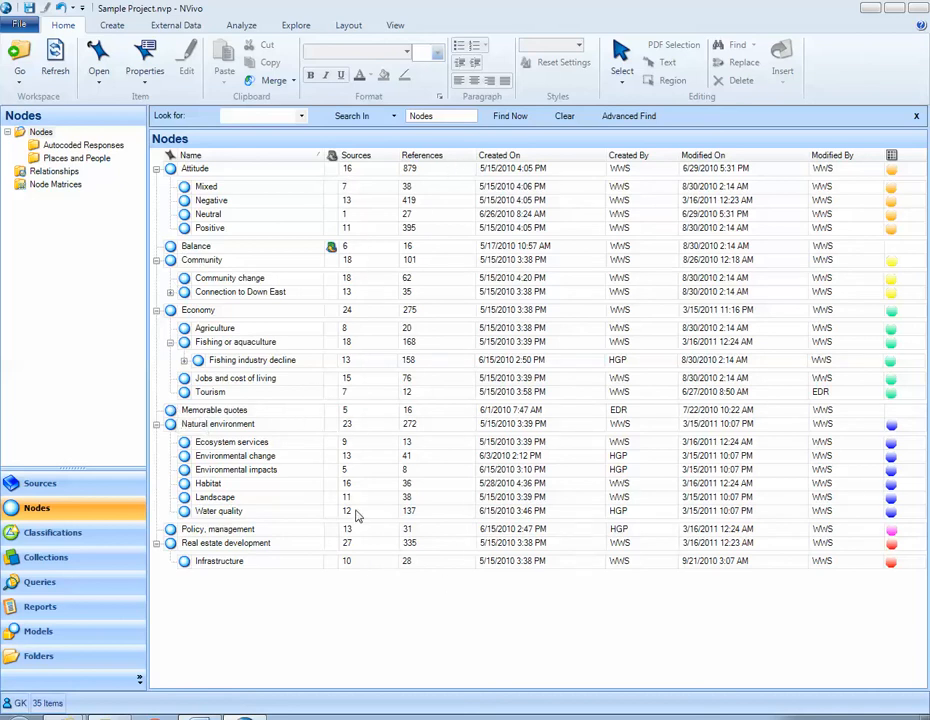
left_click(79, 589)
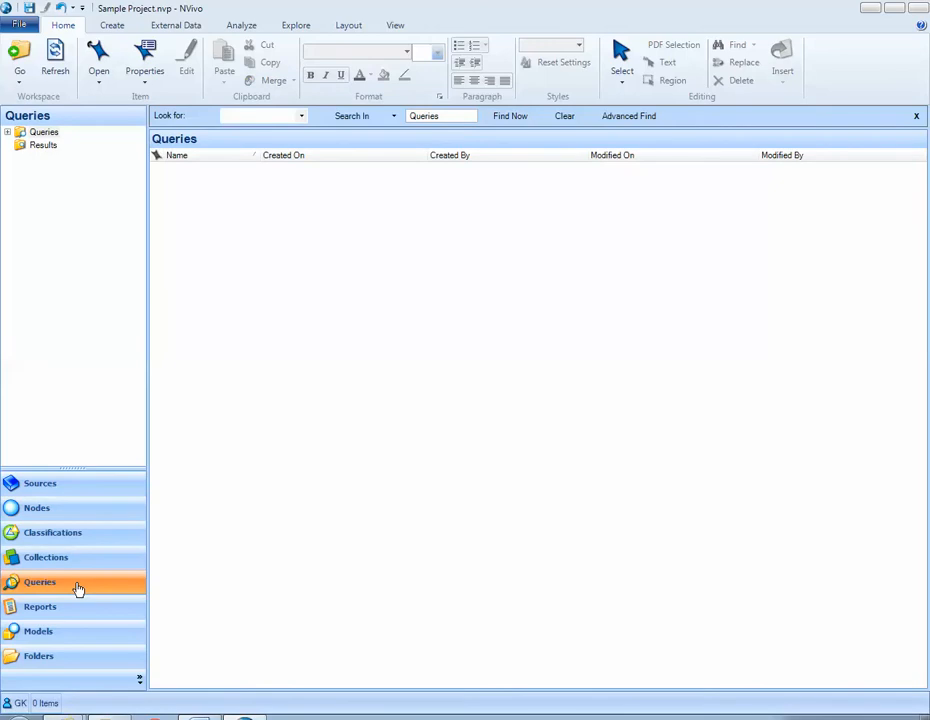
left_click(44, 132)
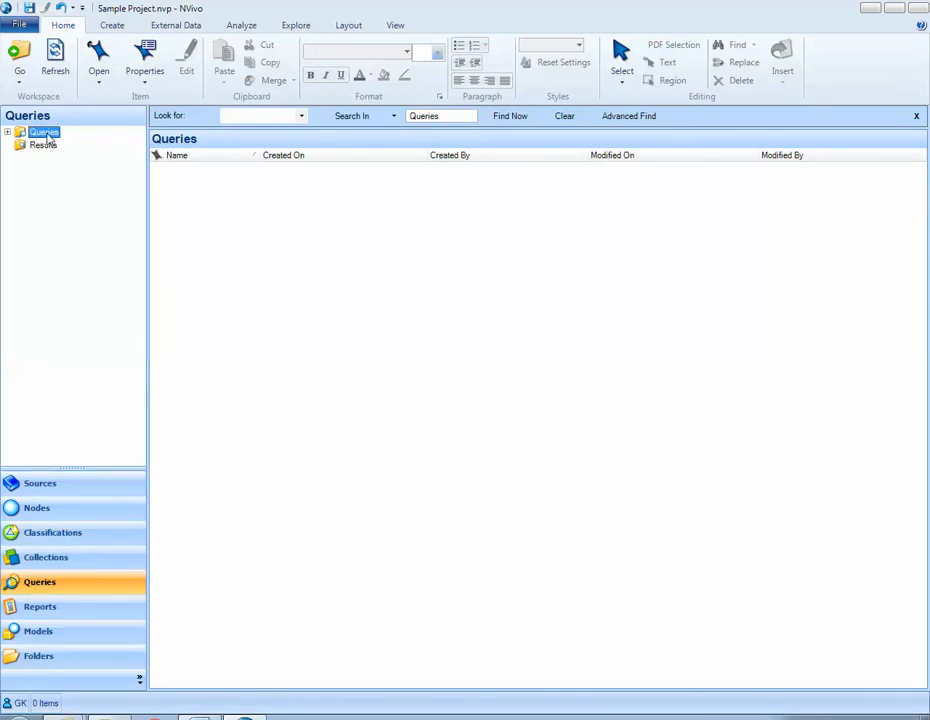
left_click(261, 231)
right_click(258, 231)
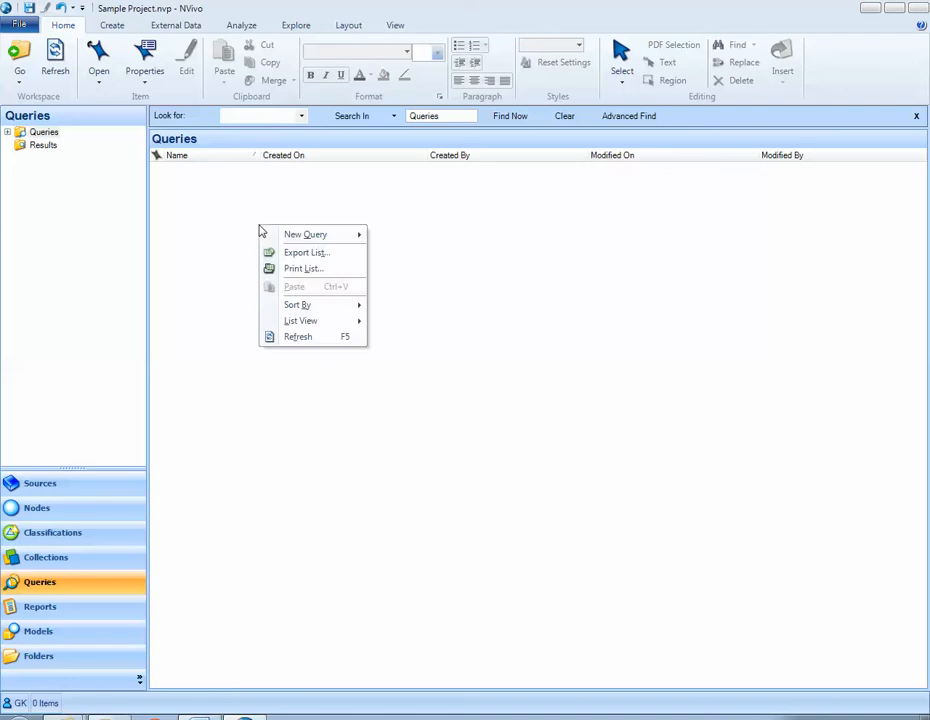
mouse_move(268, 238)
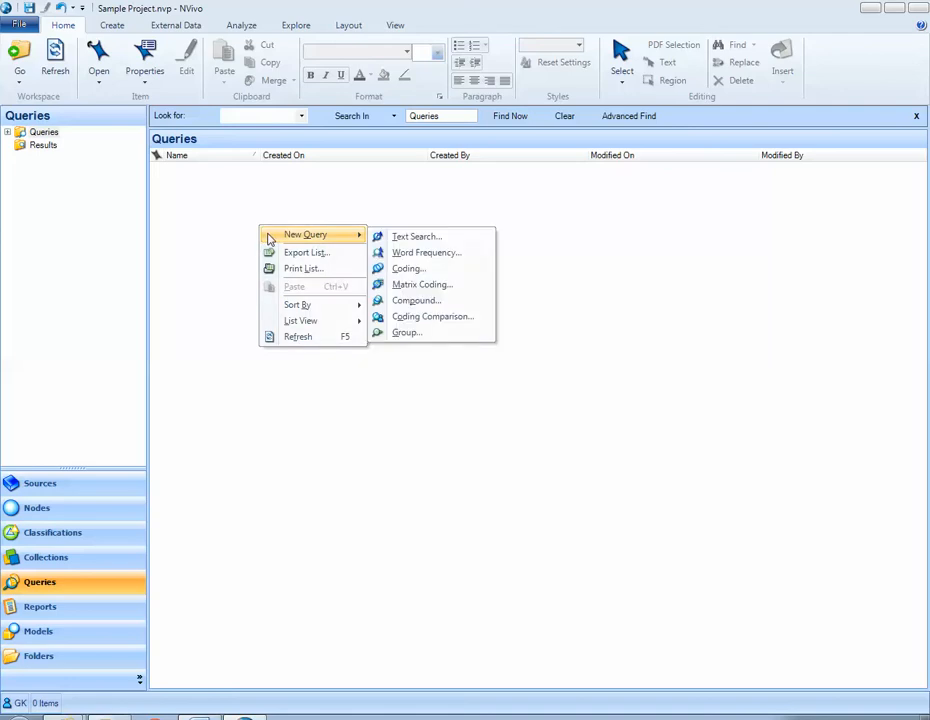
left_click(388, 238)
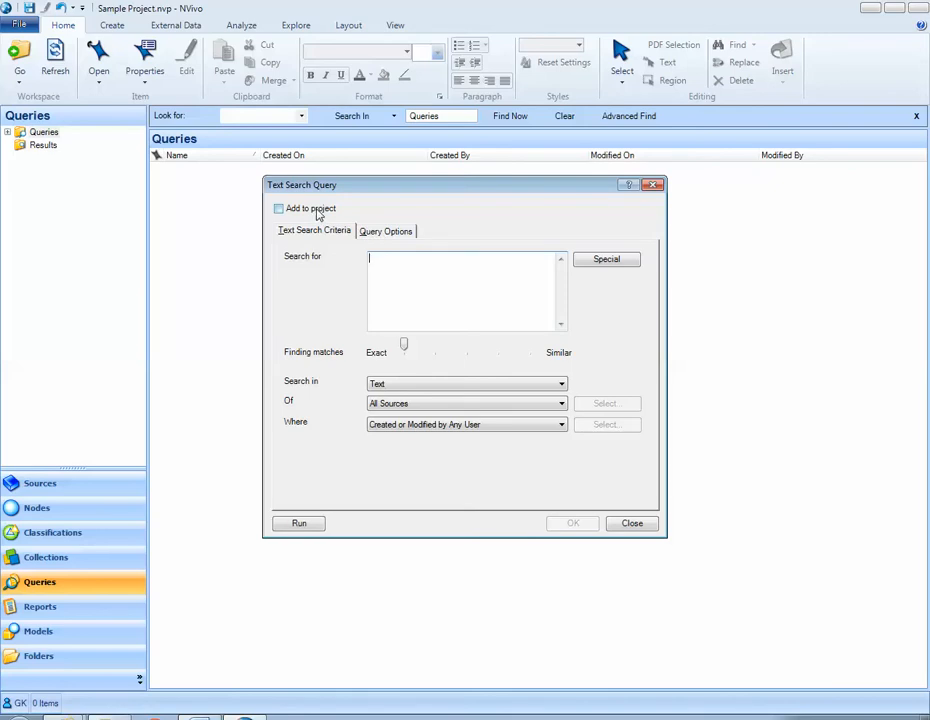
Add the query to the project and name it Text Search Query 1
left_click(282, 210)
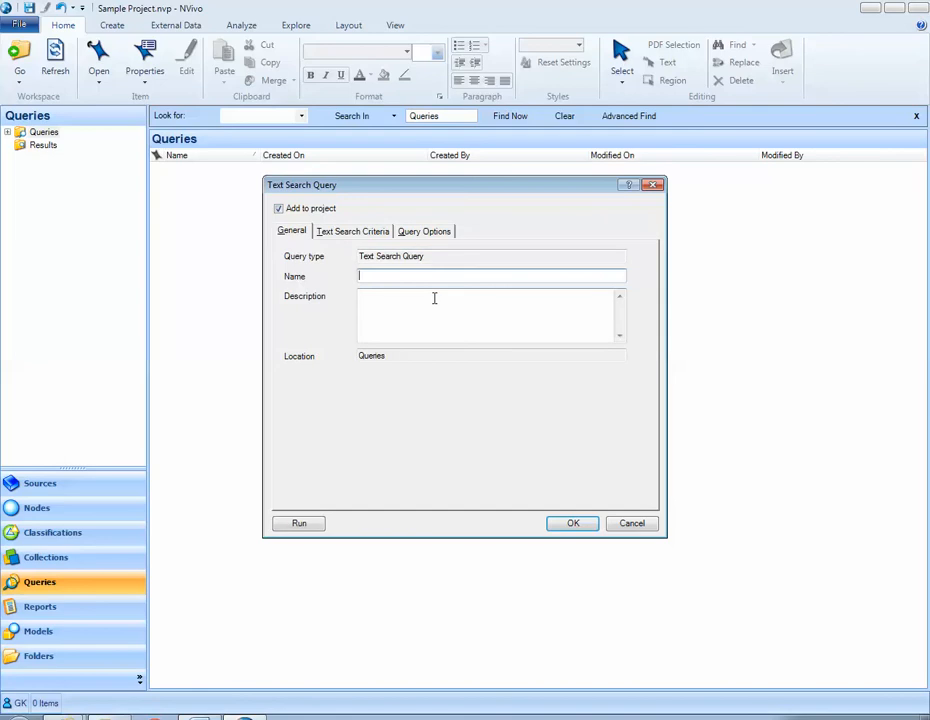
type("Tes")
type("t Seea")
type("rch Query 1")
Enter River as the query's search term and view the available special search operators
left_click(337, 236)
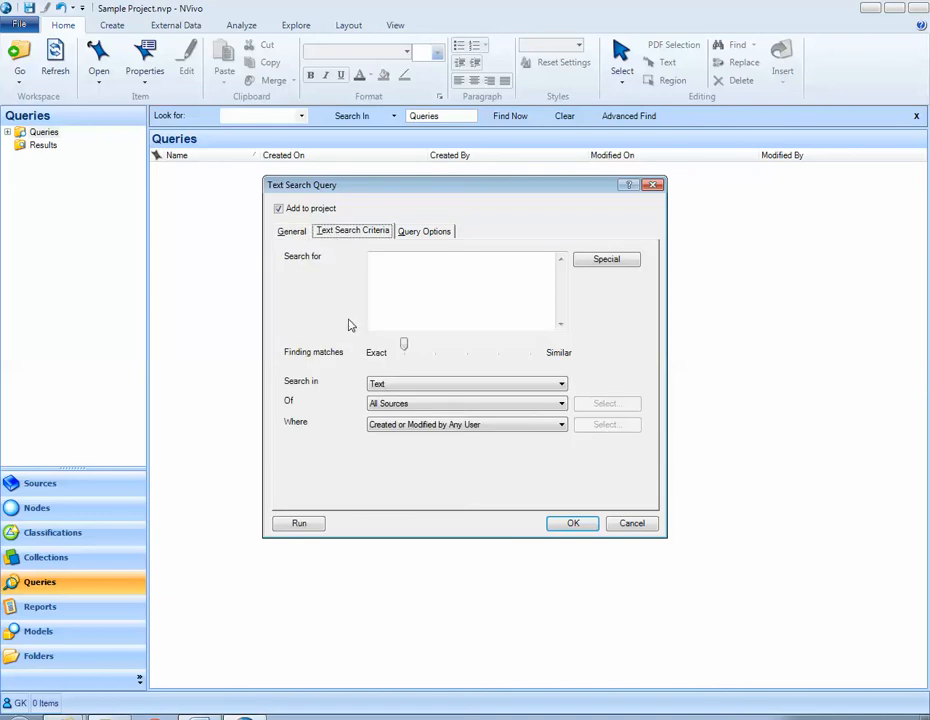
left_click(406, 273)
type("River")
left_click(603, 268)
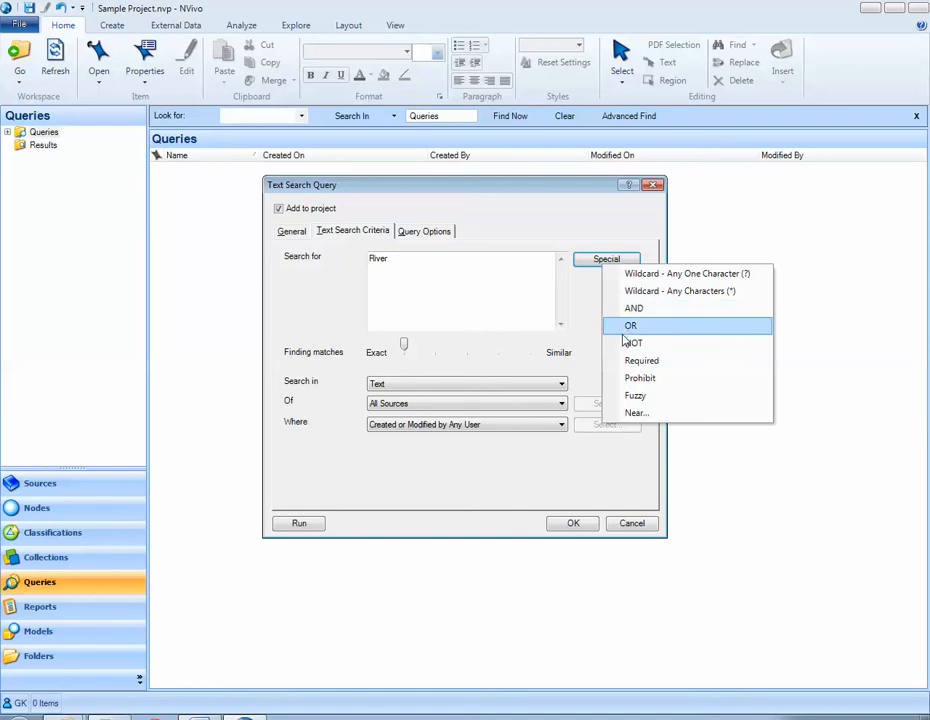
left_click(494, 269)
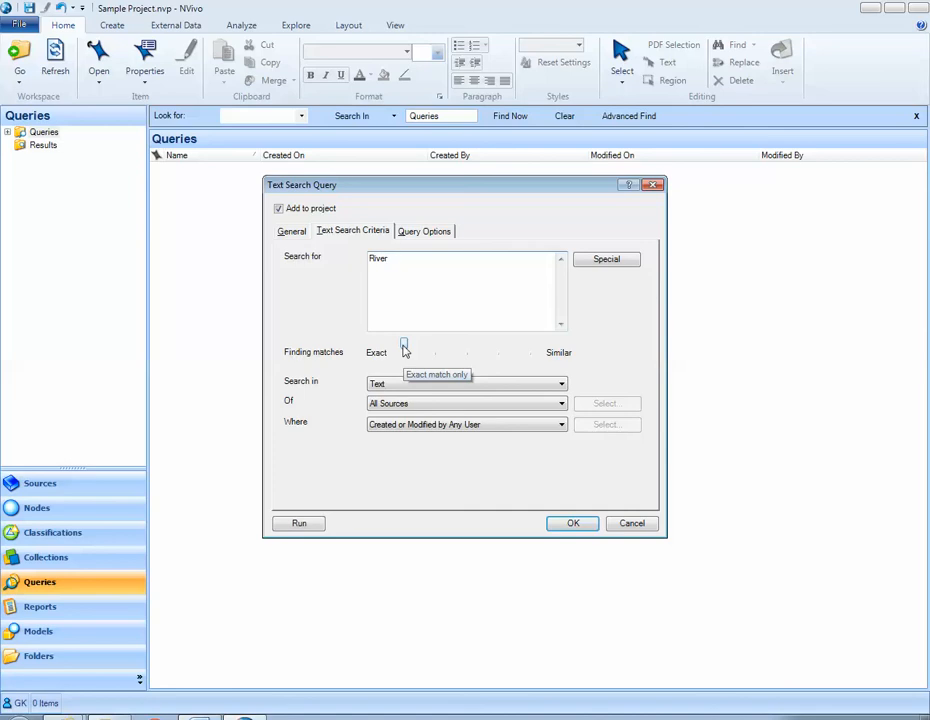
Set the match level for River to include stemmed words
left_click_drag(405, 348, 438, 355)
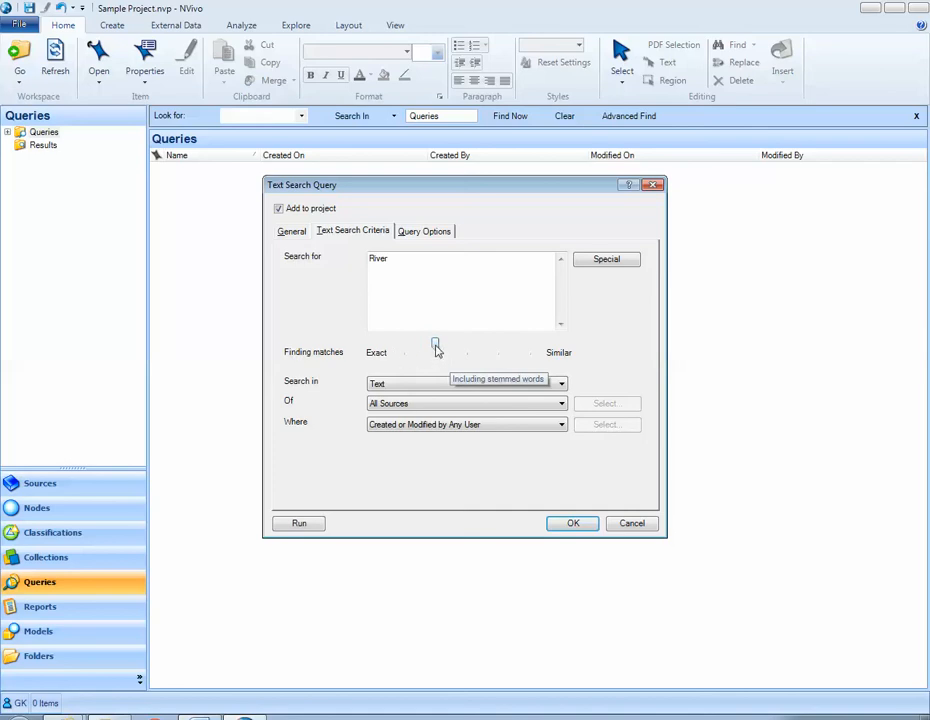
left_click_drag(437, 349, 494, 348)
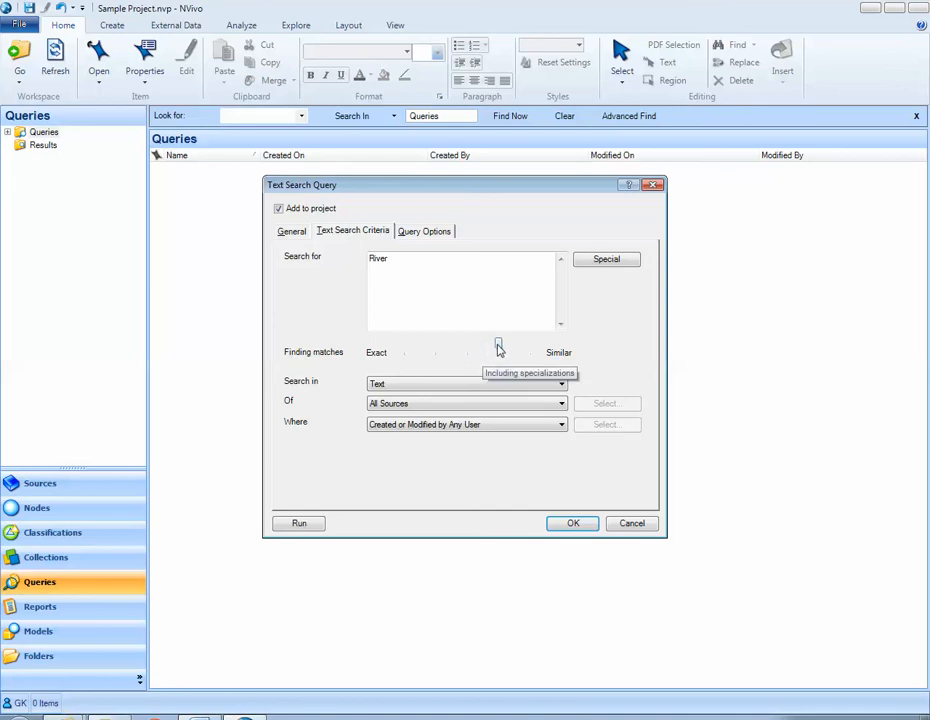
left_click_drag(499, 348, 531, 348)
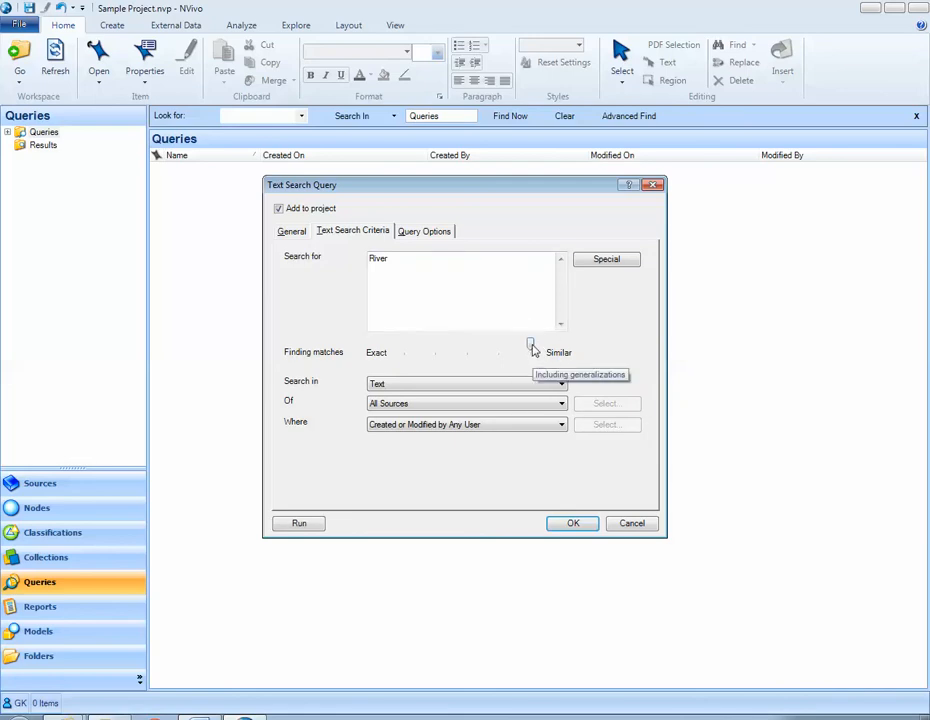
left_click_drag(533, 348, 446, 352)
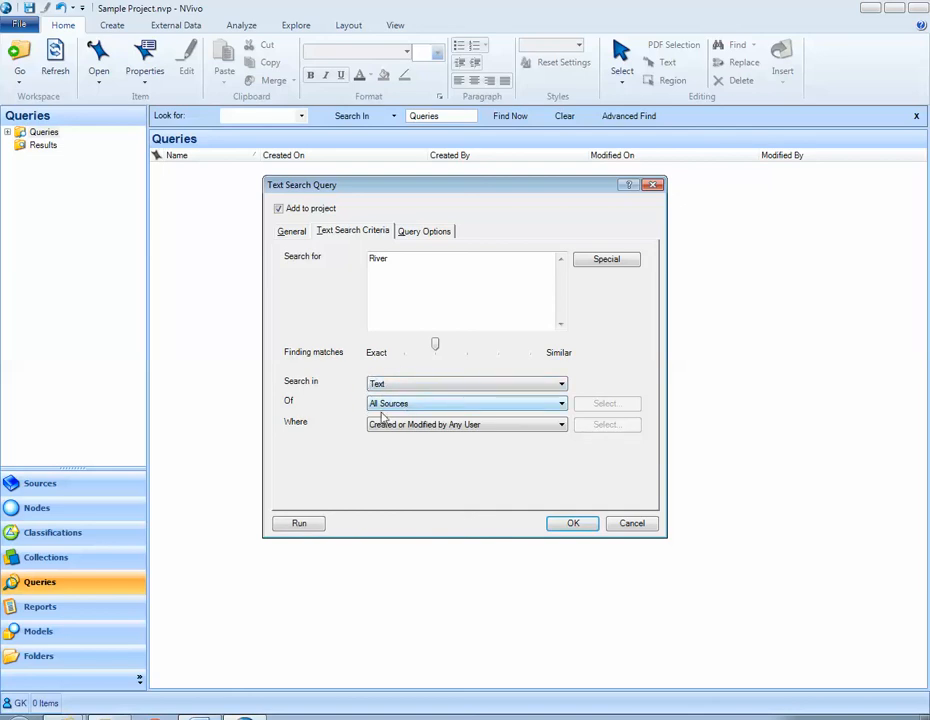
left_click(451, 405)
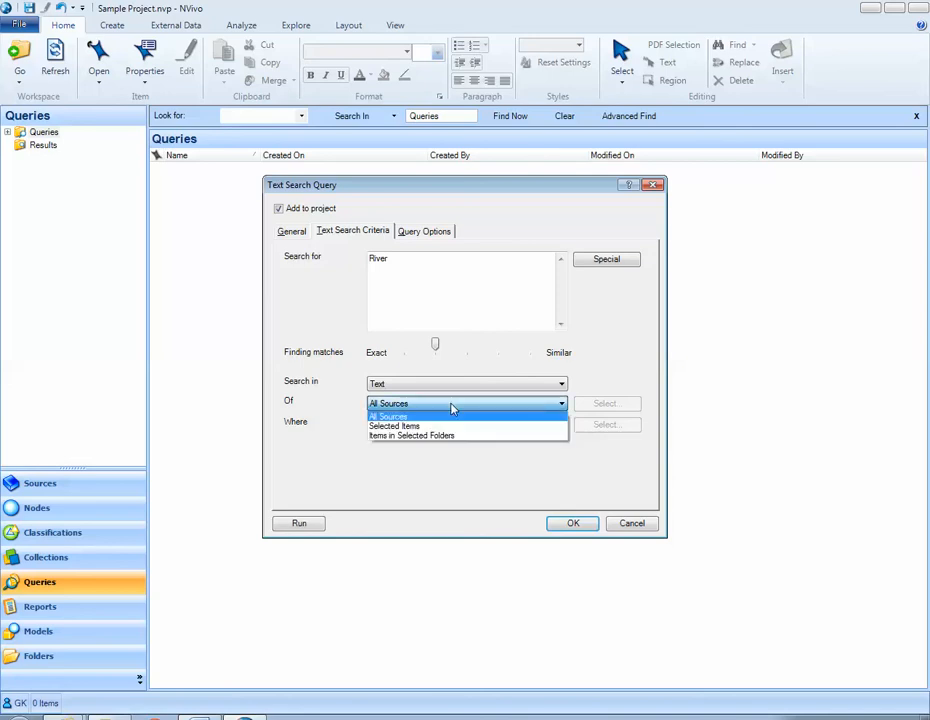
left_click(450, 426)
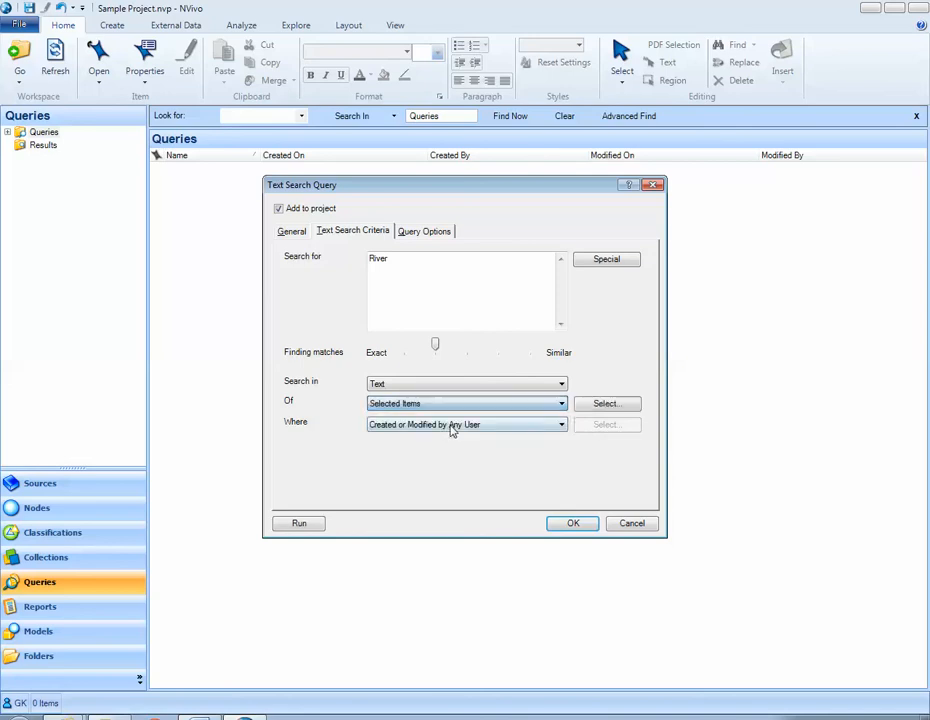
left_click(592, 407)
left_click(159, 258)
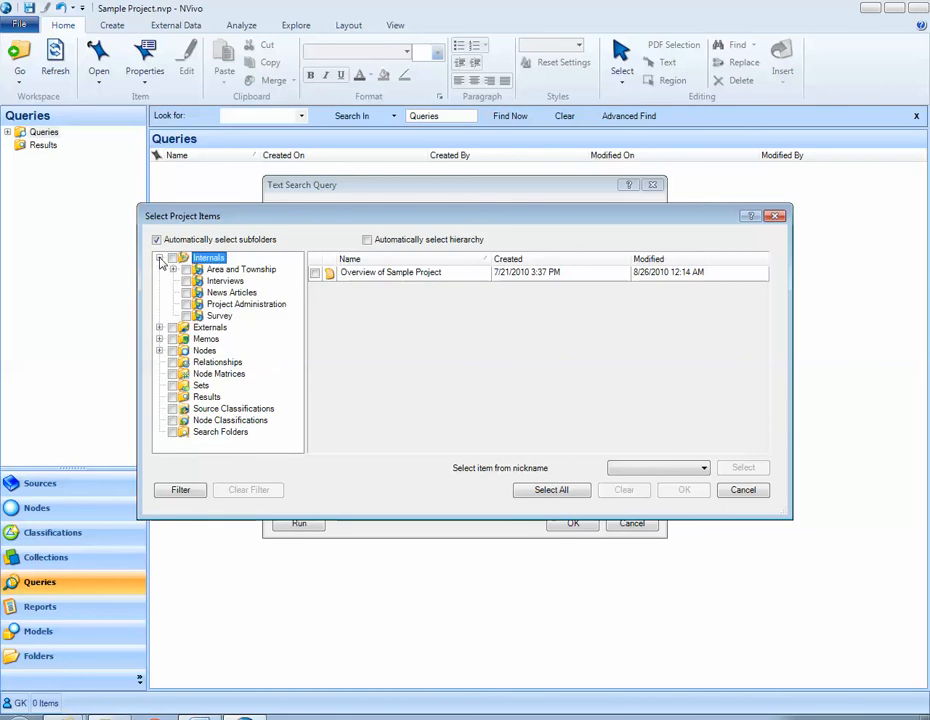
left_click(224, 281)
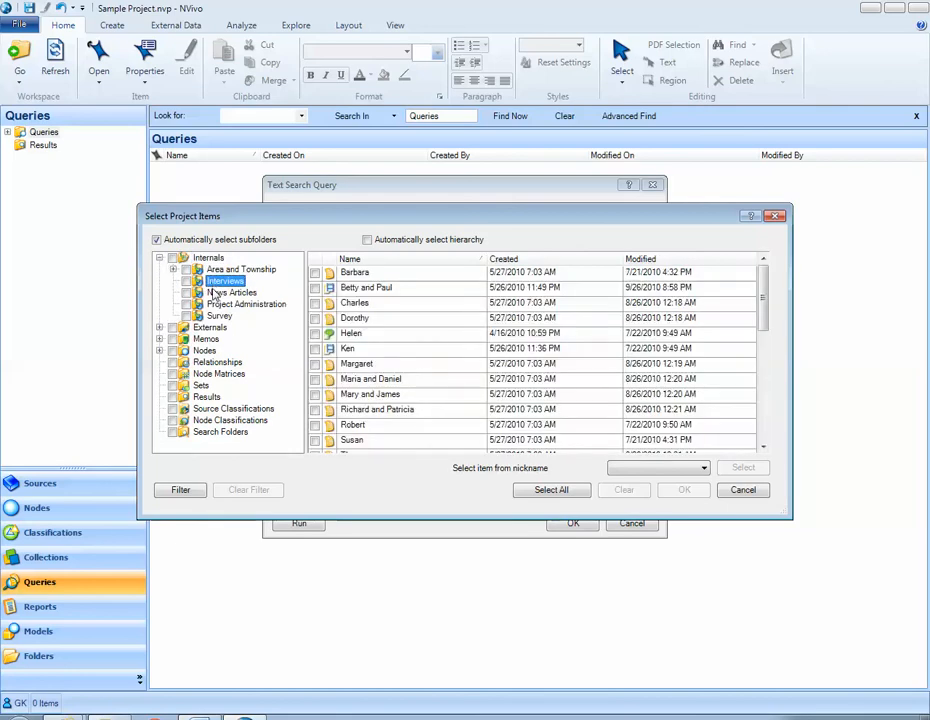
left_click(214, 294)
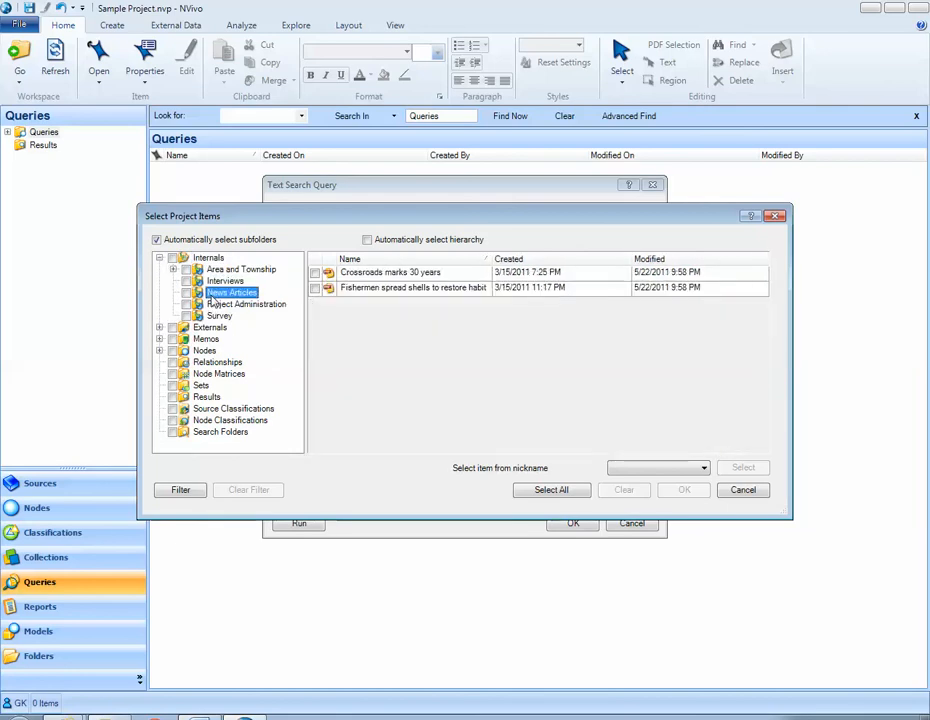
left_click(742, 489)
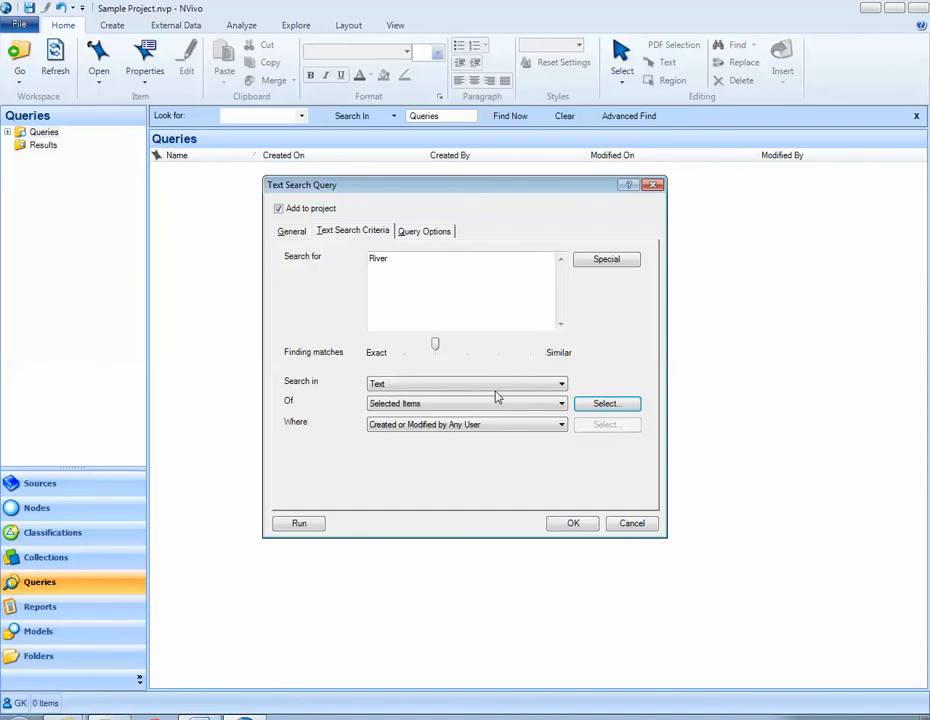
left_click(494, 403)
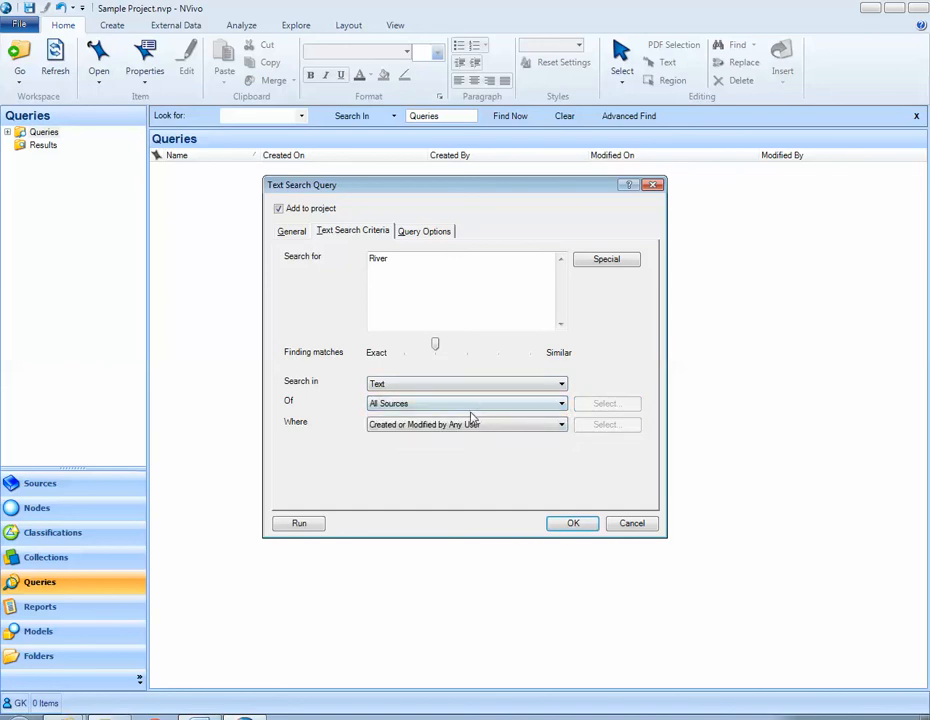
Set the query to create results as a new node with coding spread to Broad Context, and save it
left_click(430, 232)
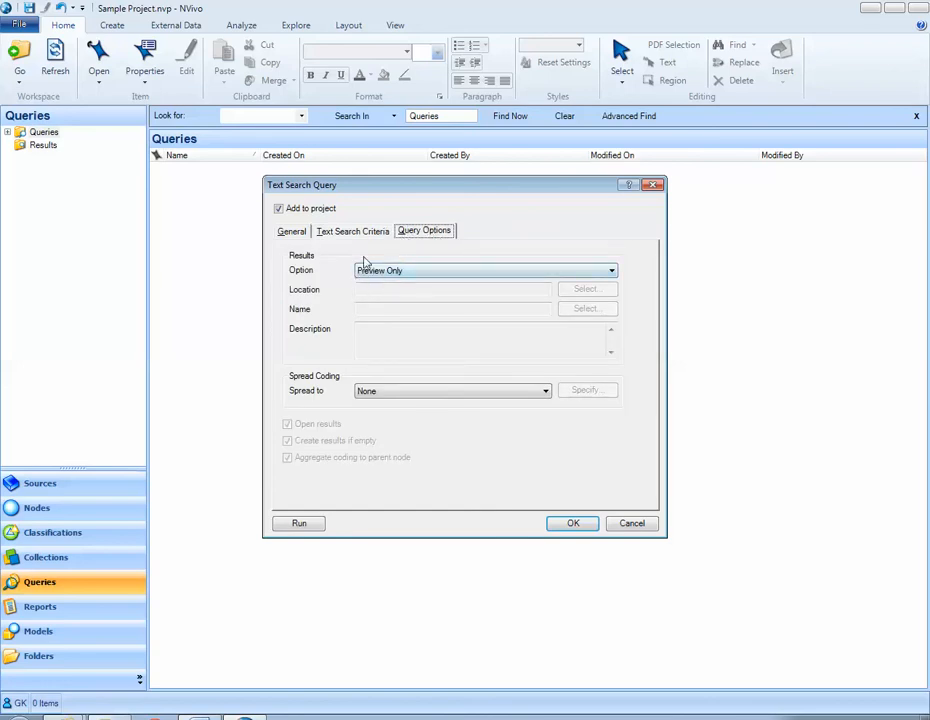
left_click(416, 273)
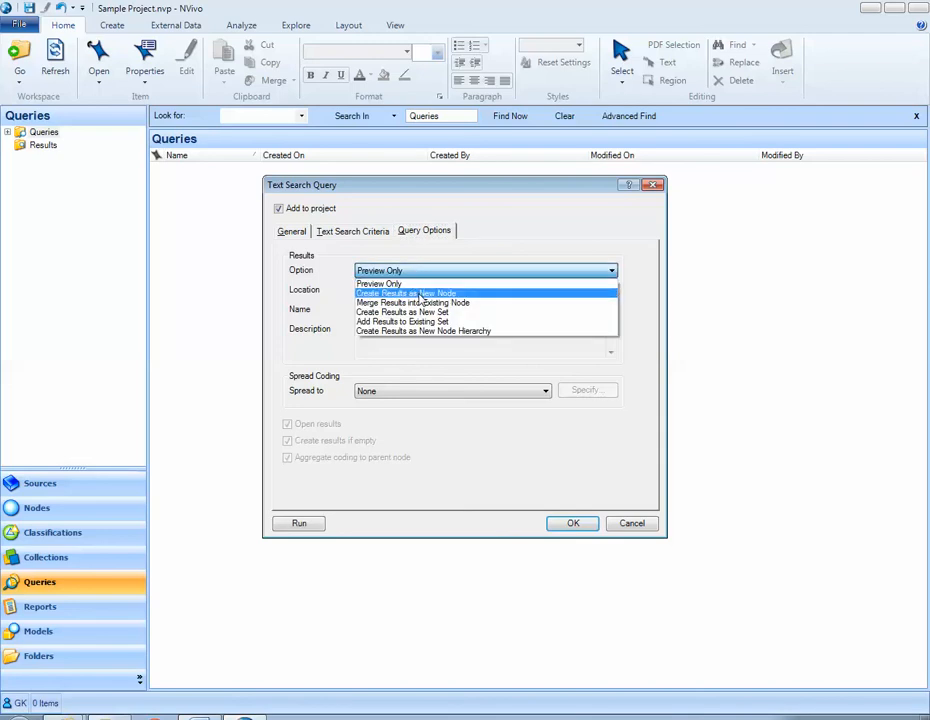
left_click(420, 293)
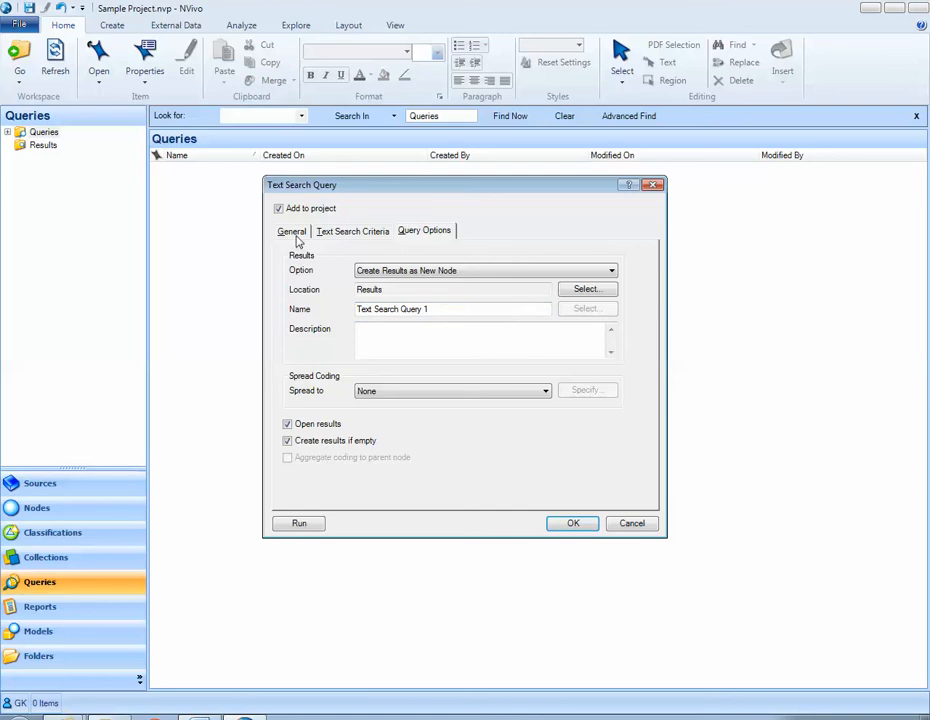
left_click(379, 394)
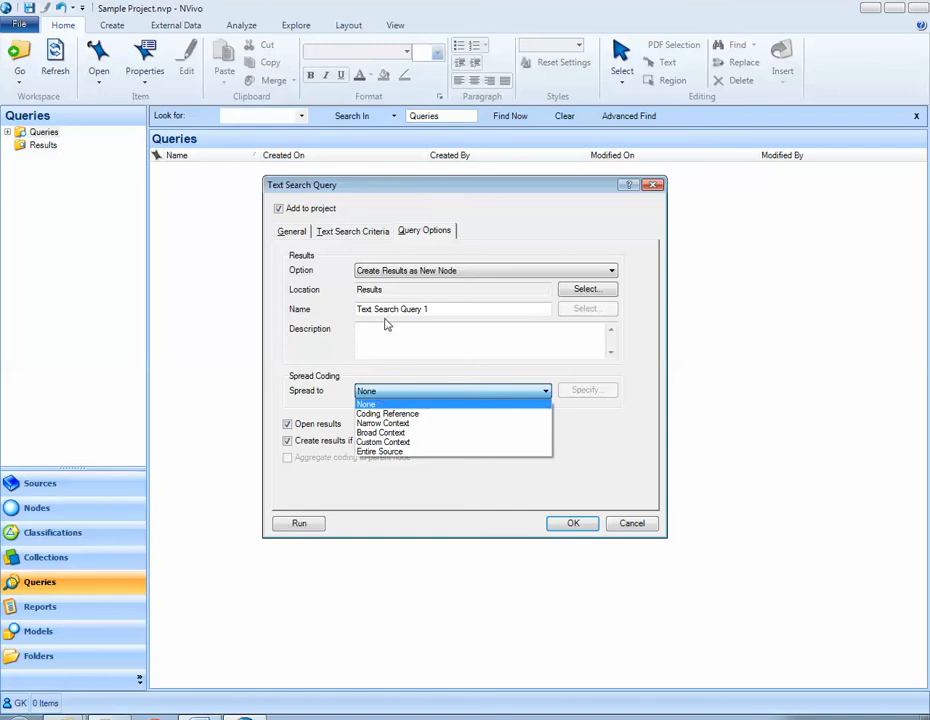
left_click(419, 438)
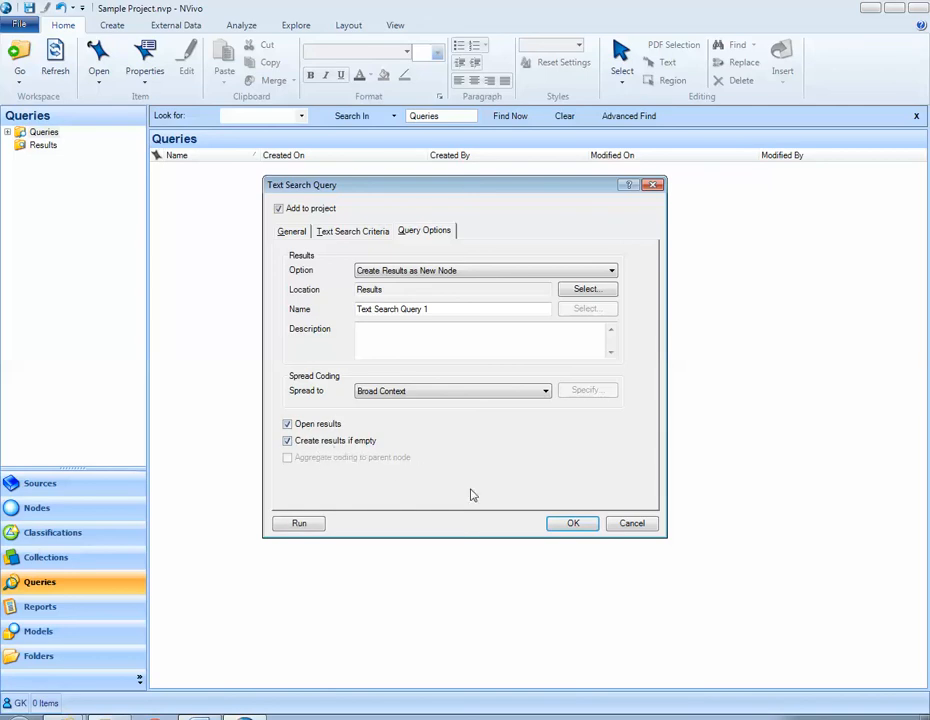
left_click(558, 526)
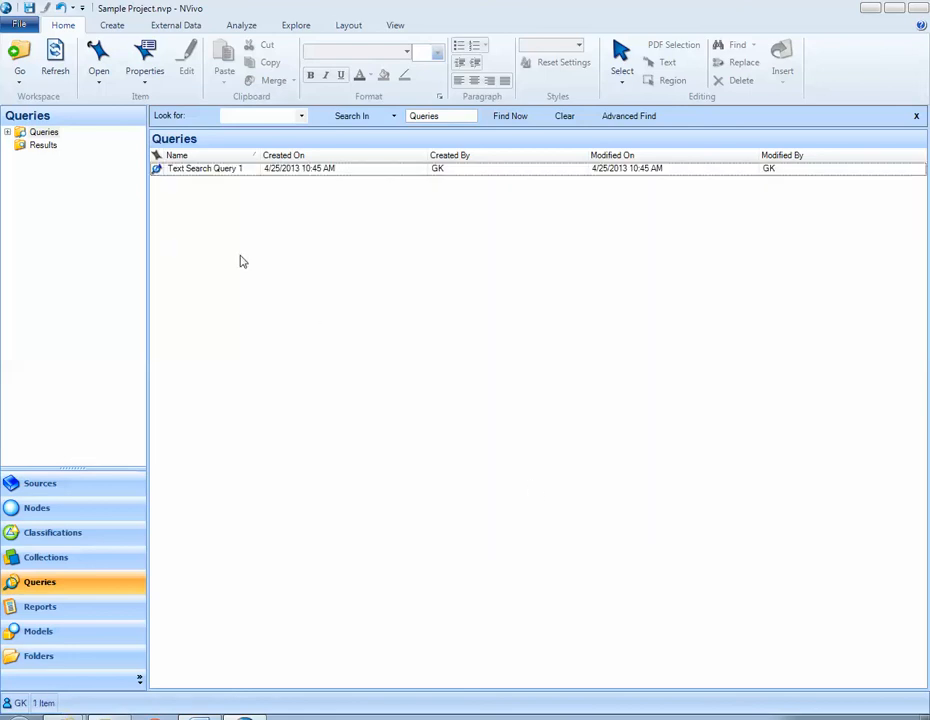
Run Text Search Query 1, enlarge the results area and review the coded references
right_click(226, 175)
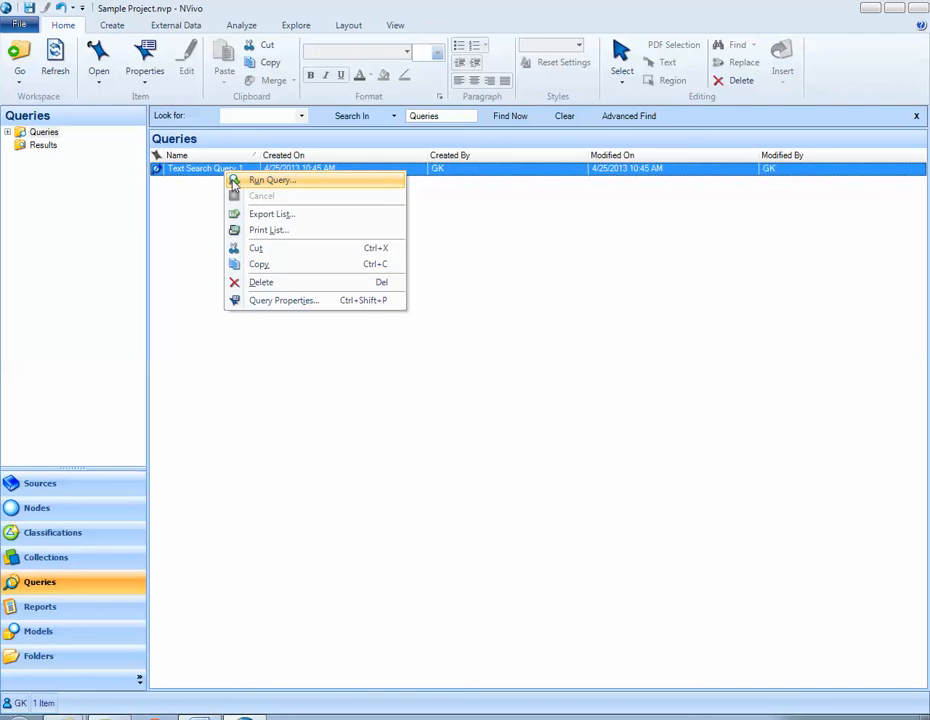
left_click(268, 180)
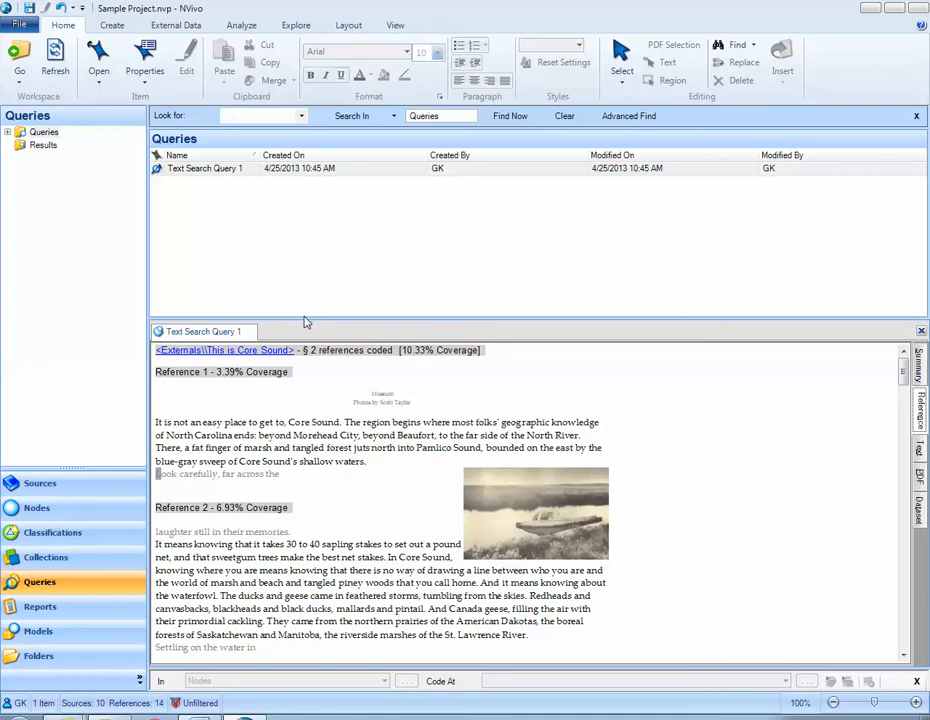
left_click_drag(306, 322, 296, 247)
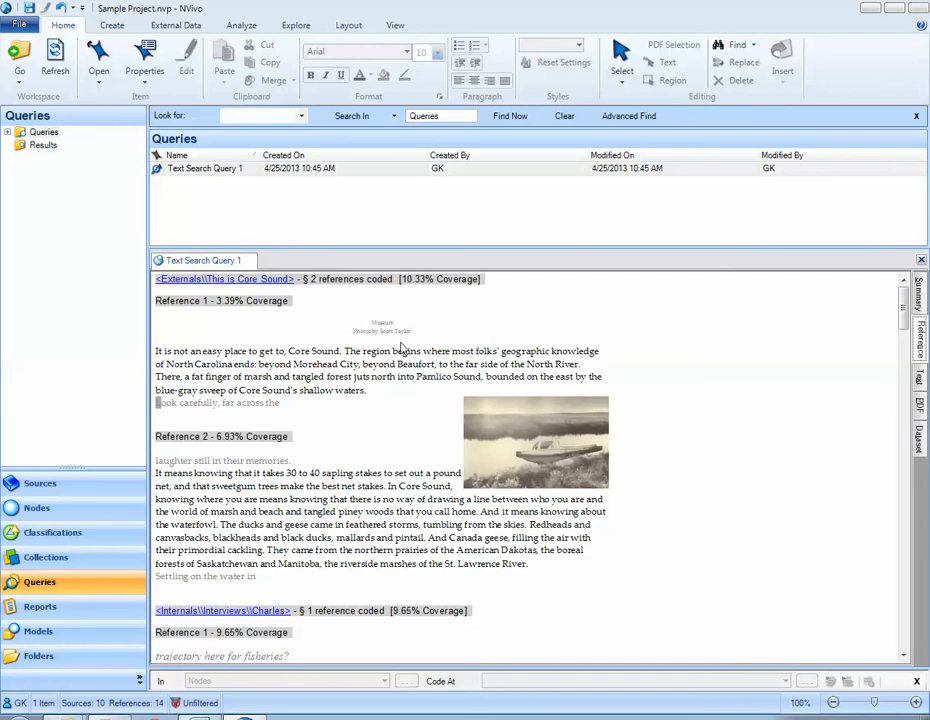
left_click(559, 374)
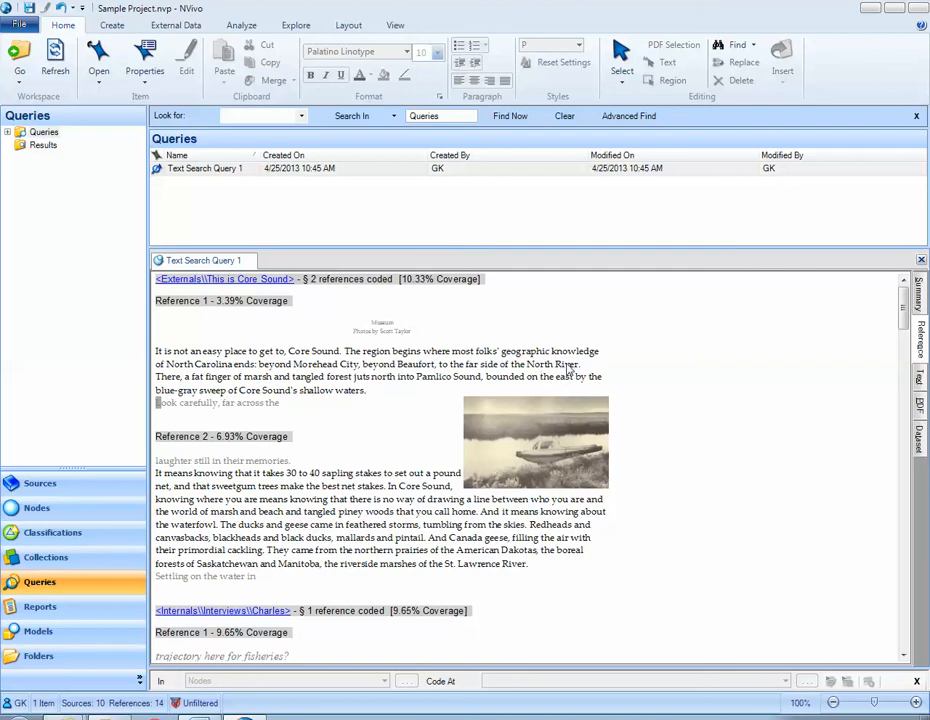
scroll(410, 368, "down", 20)
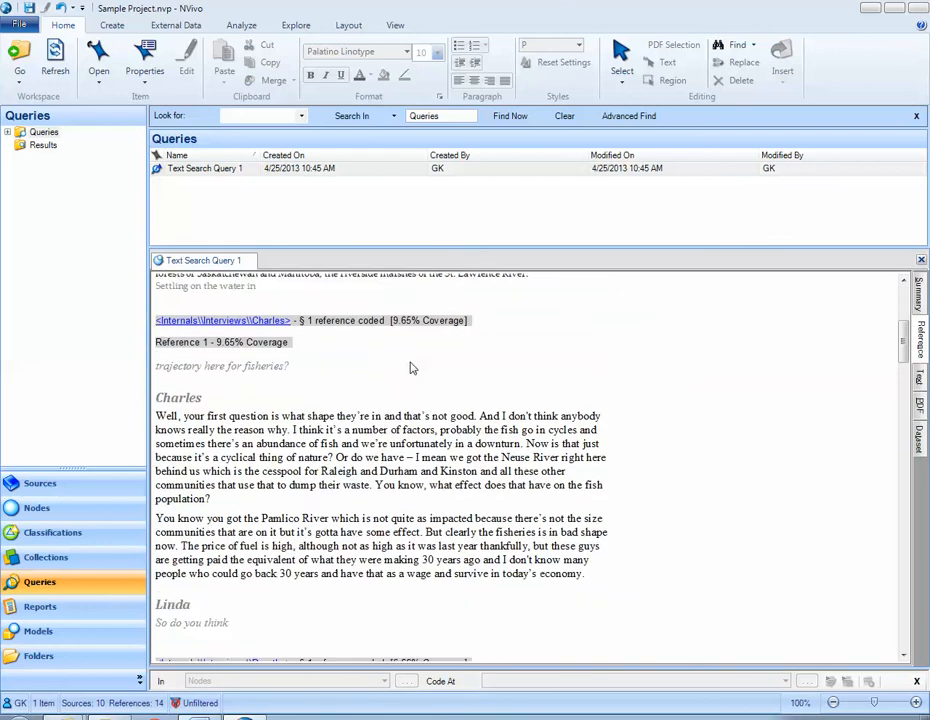
scroll(410, 367, "down", 20)
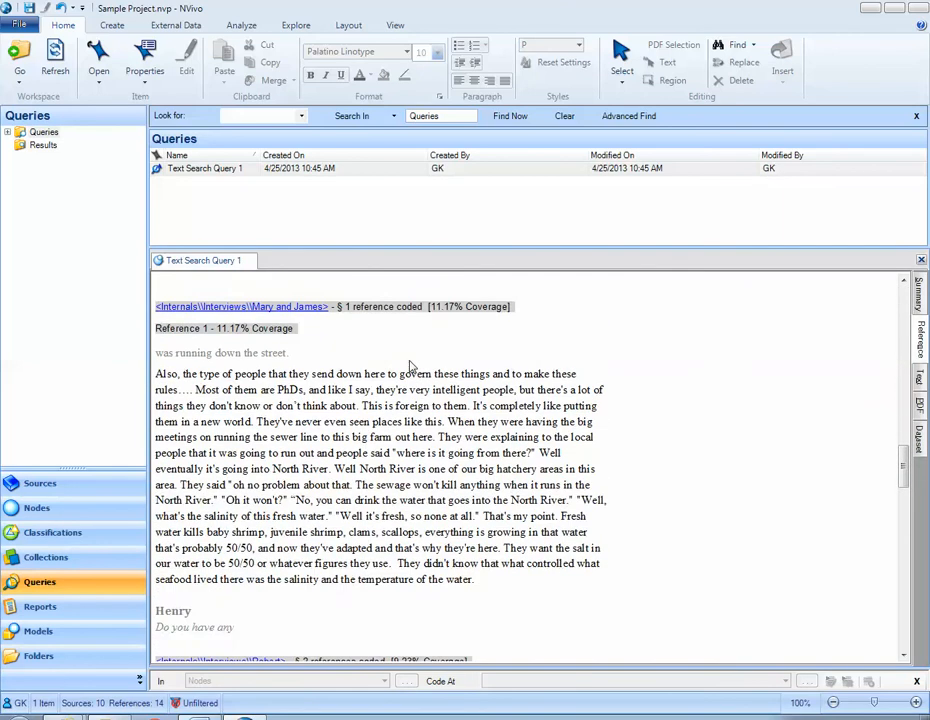
scroll(410, 367, "down", 20)
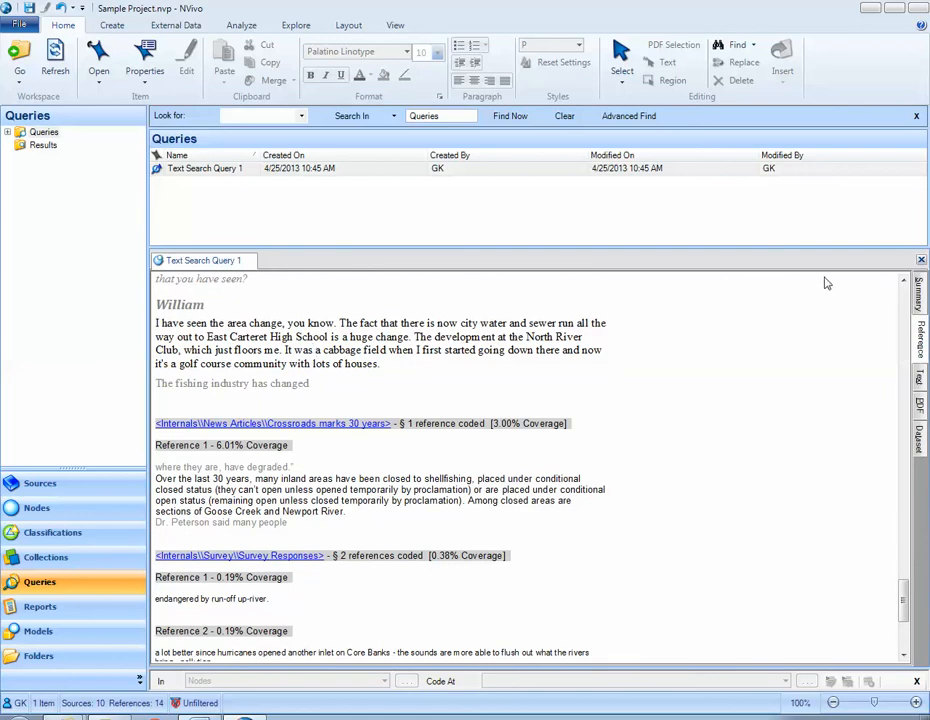
Close the query results and change Text Search Query 1 to spread coding to Narrow Context
left_click(921, 261)
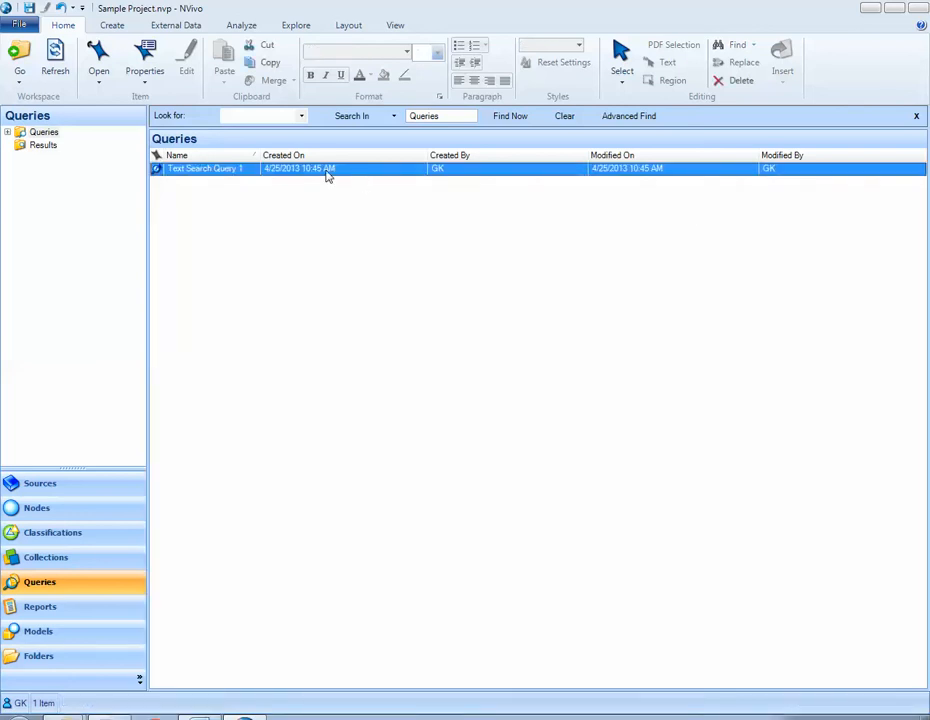
right_click(233, 171)
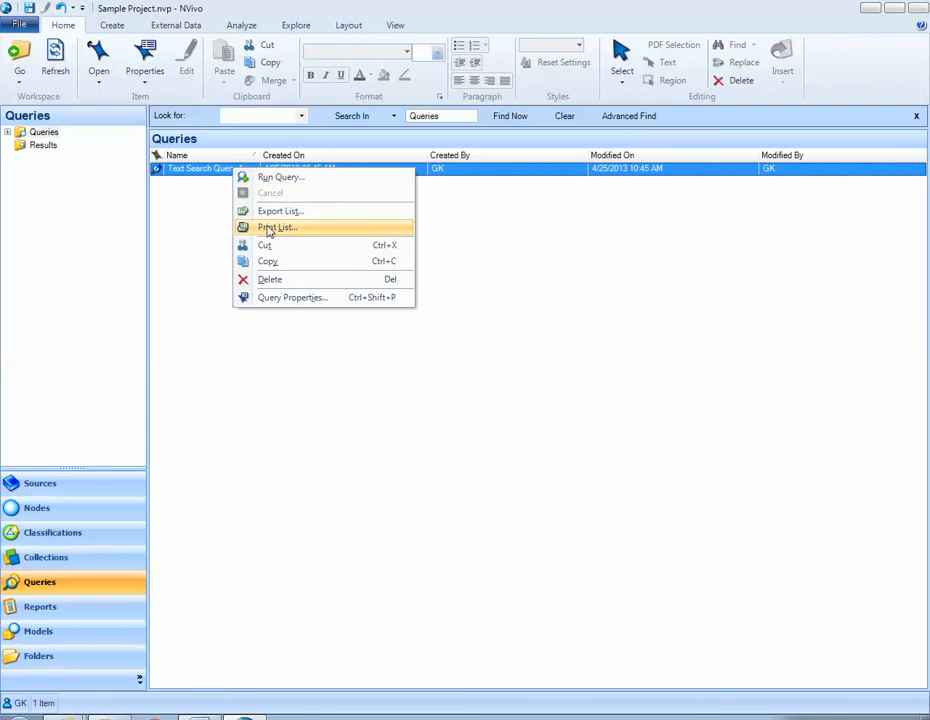
left_click(292, 298)
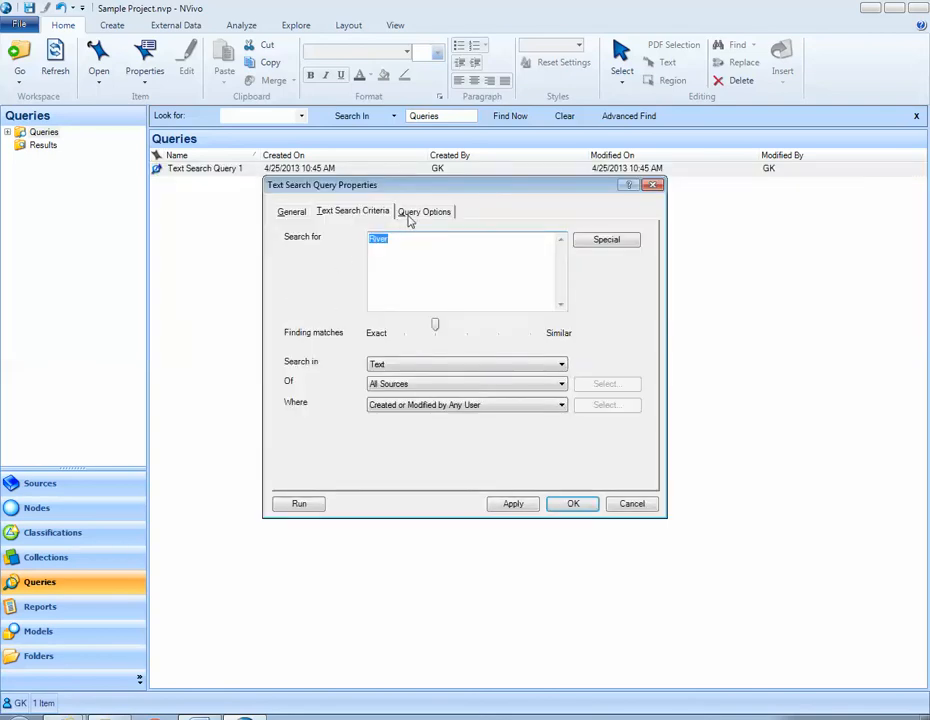
left_click(411, 214)
left_click(432, 376)
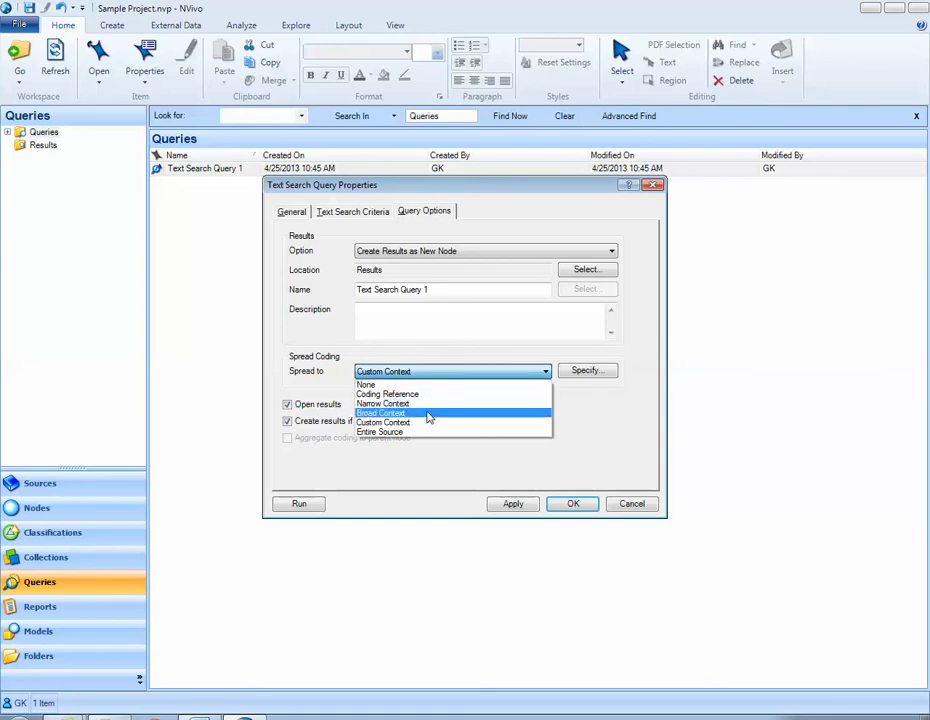
left_click(424, 404)
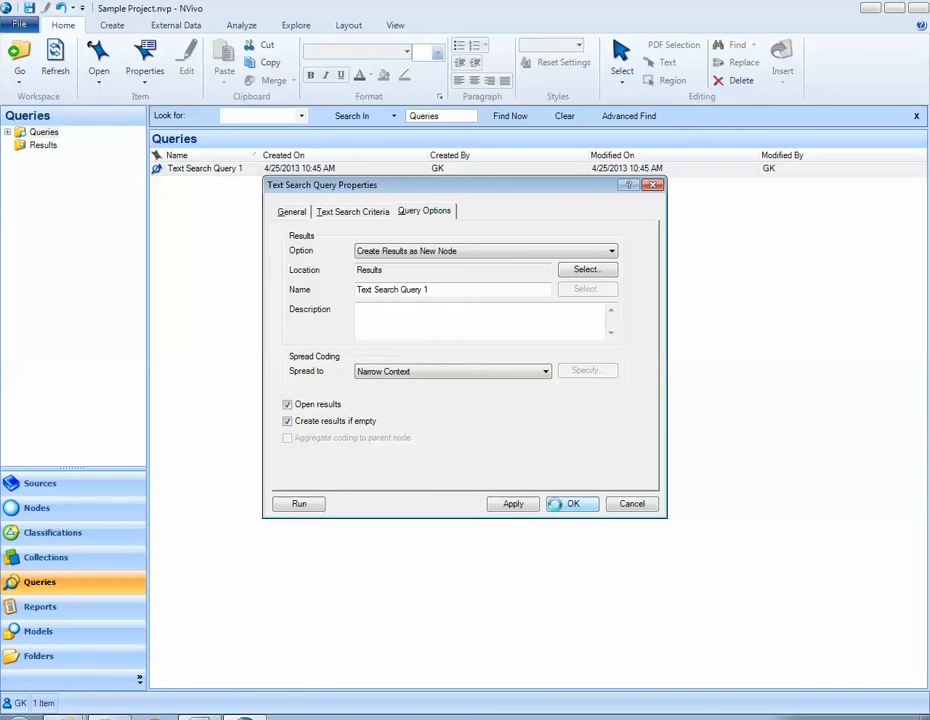
left_click(558, 506)
Run Text Search Query 1 again, review the context around each coded River reference, and close the results
right_click(175, 171)
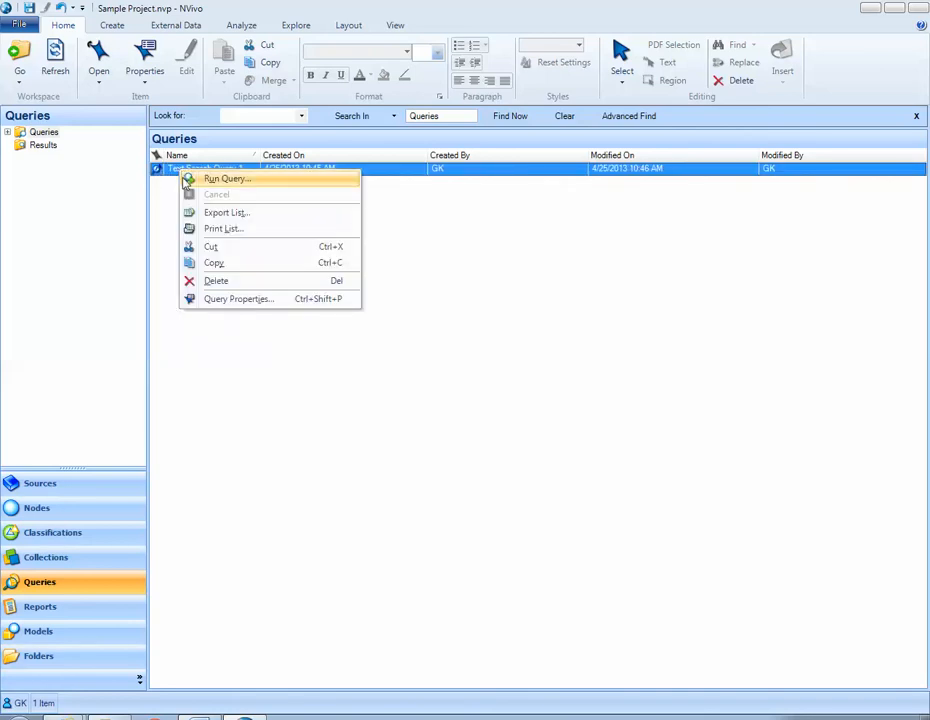
left_click(220, 179)
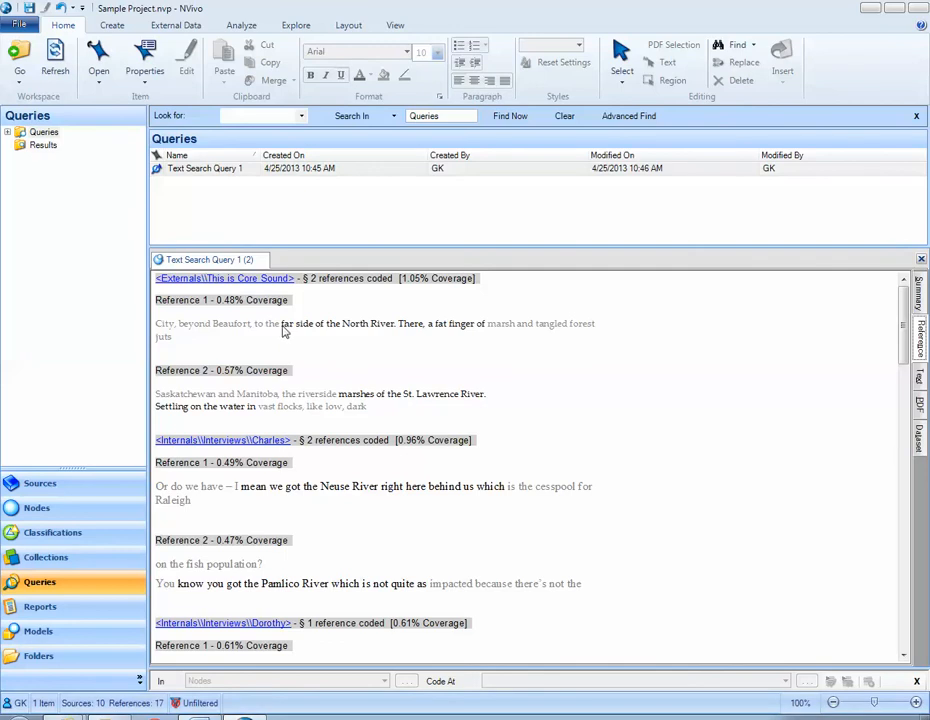
left_click_drag(281, 327, 486, 334)
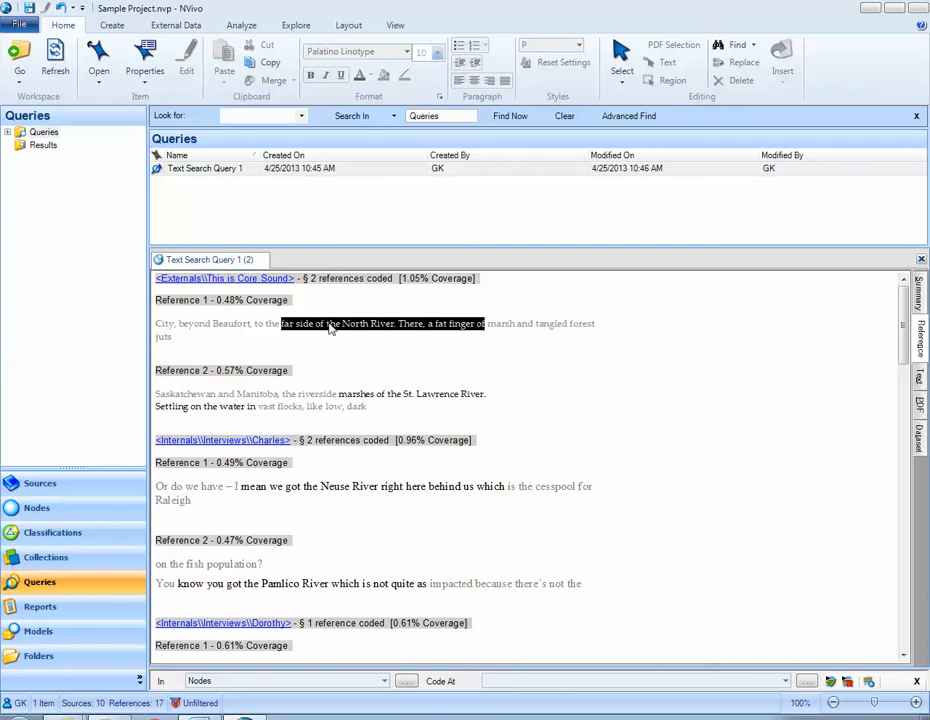
left_click(160, 336)
scroll(221, 335, "down", 4)
scroll(221, 335, "down", 6)
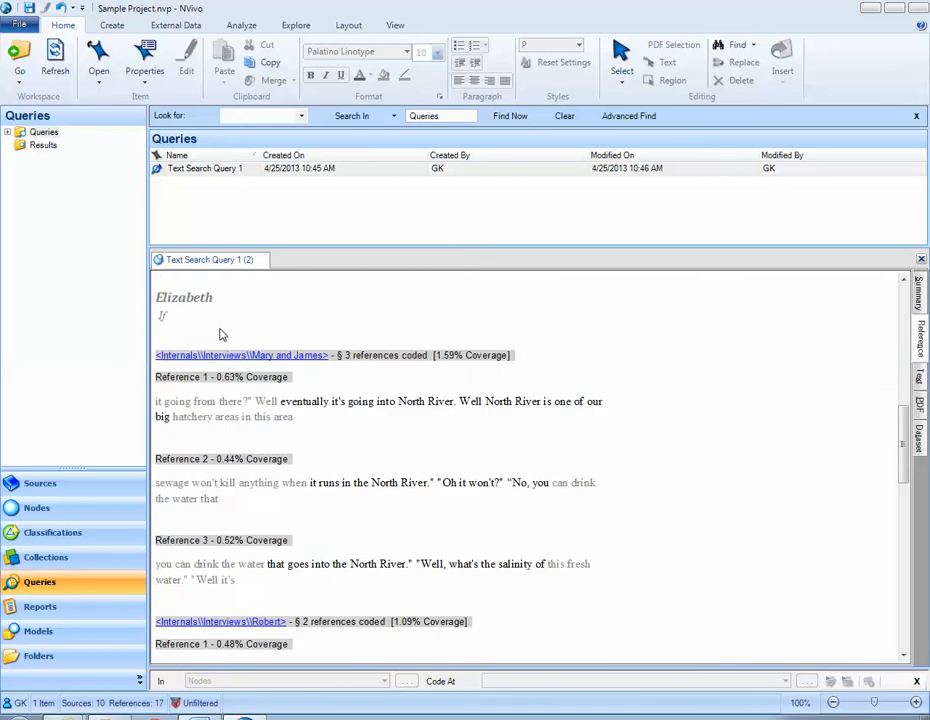
scroll(219, 334, "up", 10)
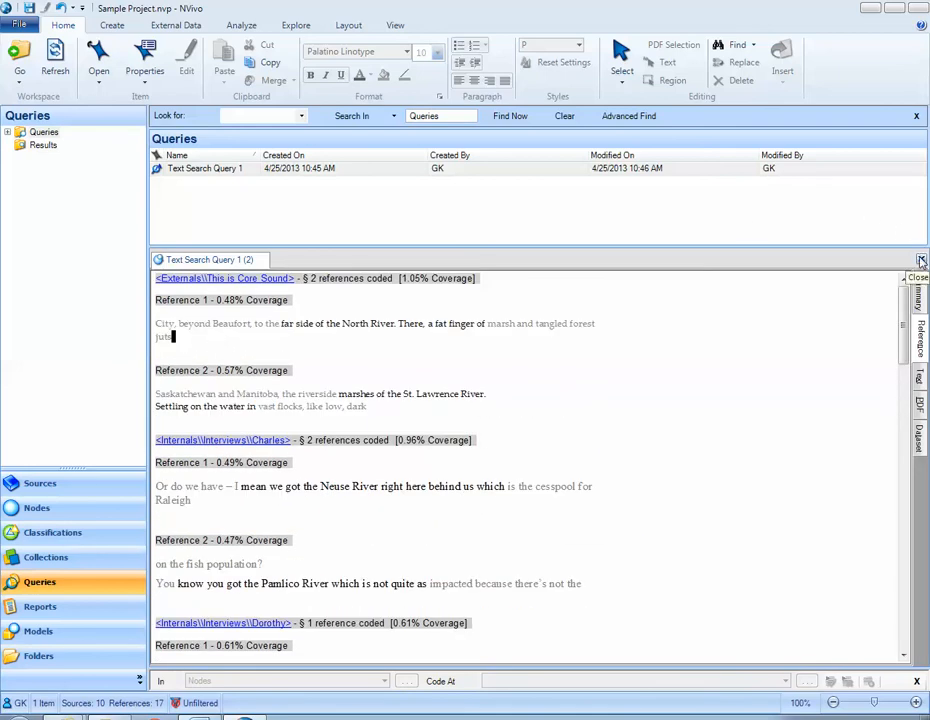
left_click(921, 259)
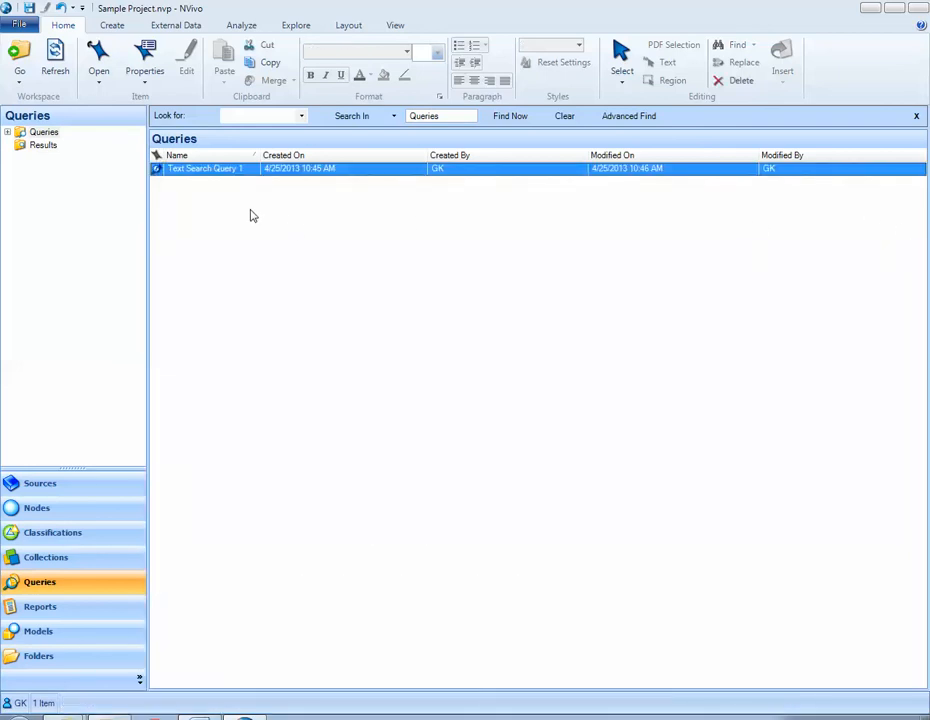